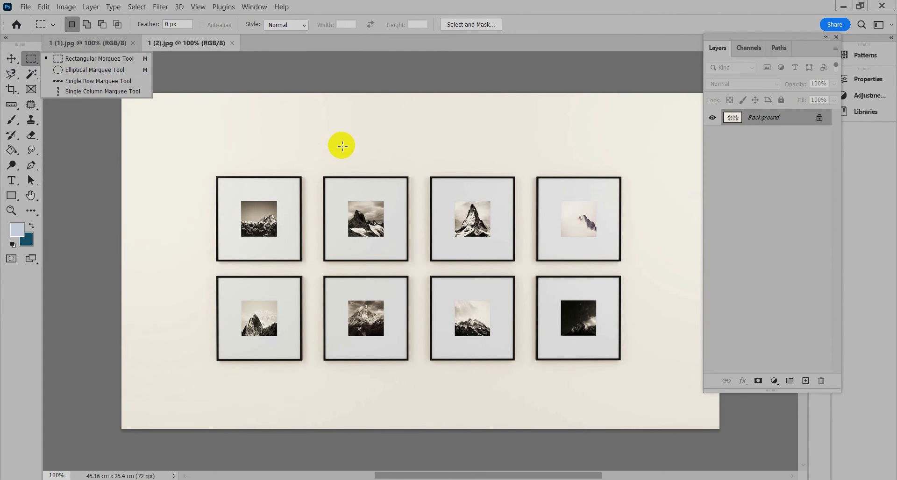
Step: Add a new layer and draw a wide, shallow rectangular selection above the upper row of frames
click(176, 127)
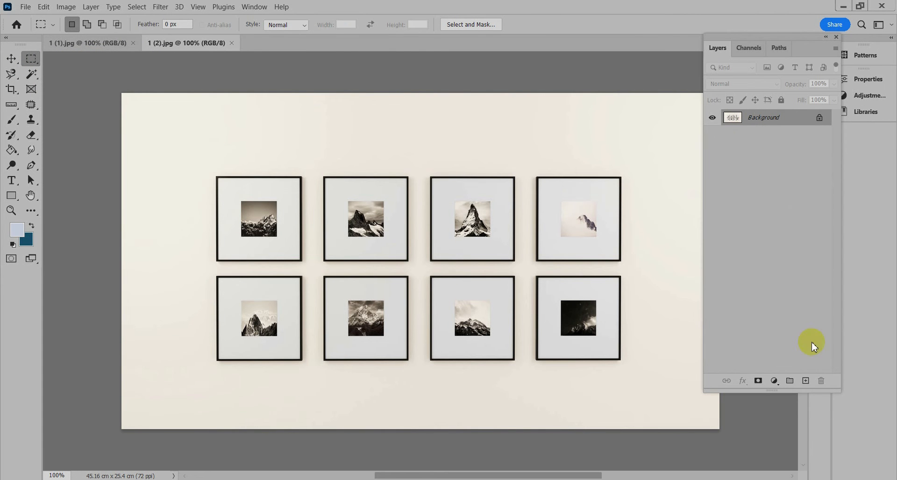
click(805, 382)
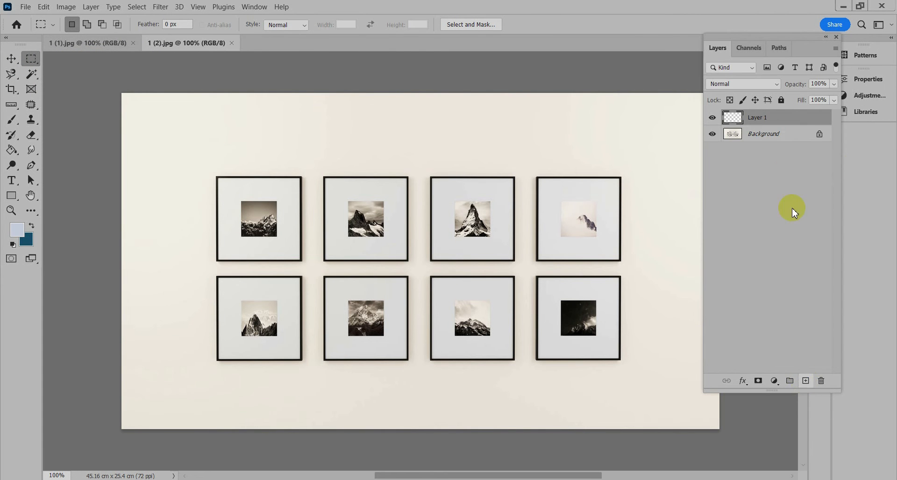
click(760, 124)
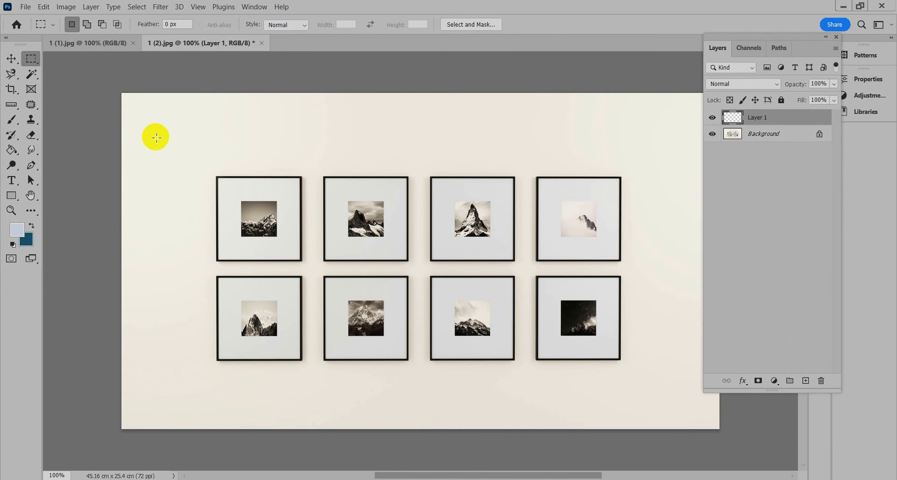
drag(153, 124, 668, 158)
Step: Set the foreground colour to blue, hex 094ff1
click(19, 230)
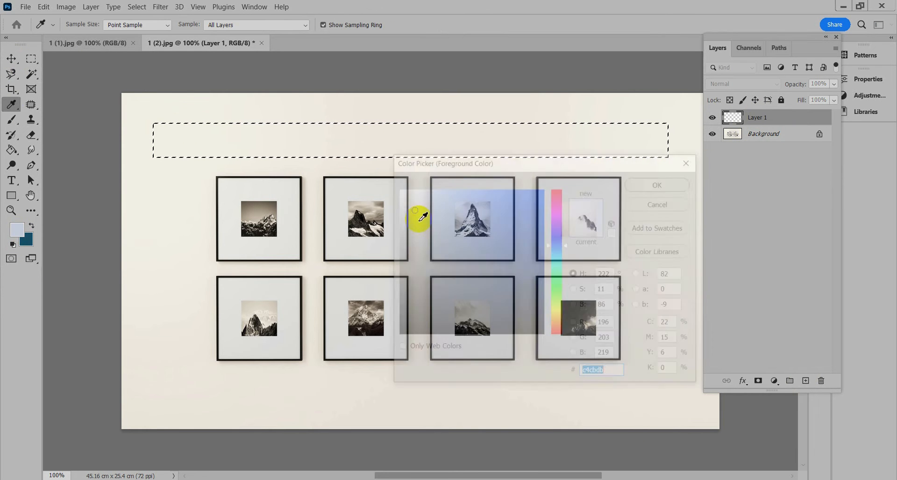
click(540, 195)
click(648, 189)
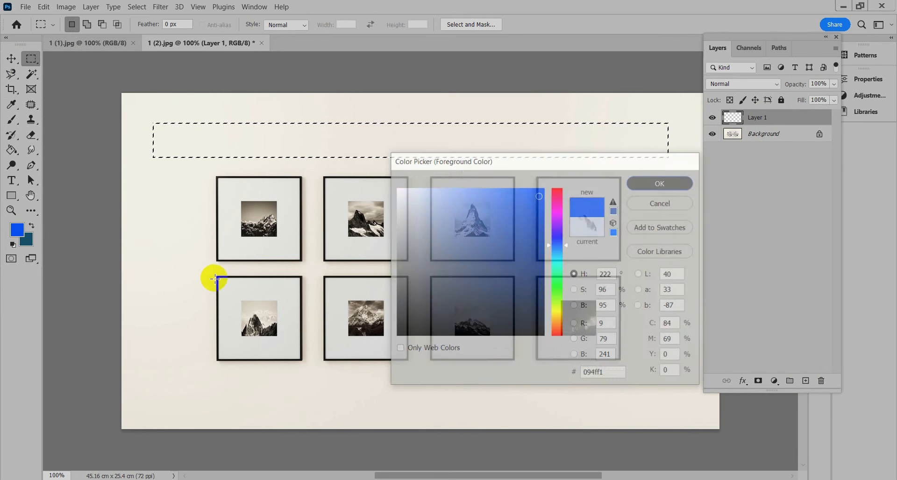
Step: Fill the wide rectangular selection with the foreground blue using the Paint Bucket and deselect it
click(11, 150)
click(523, 187)
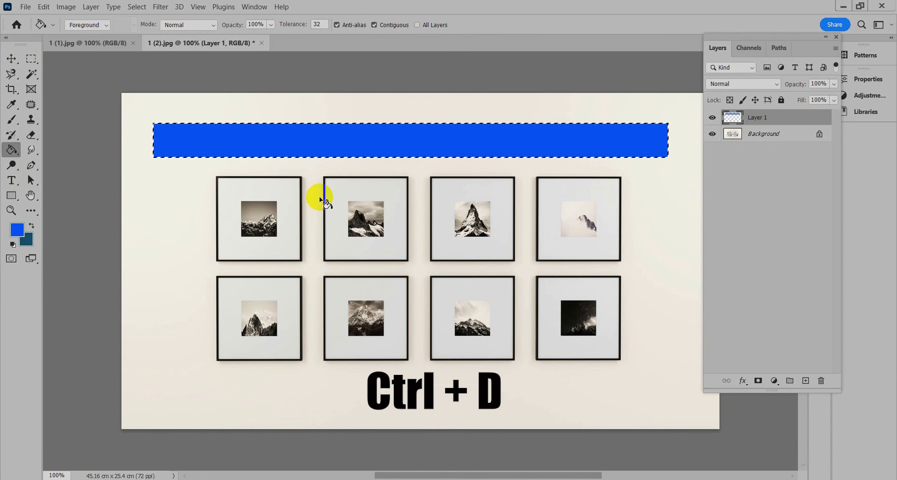
key(ctrl+d)
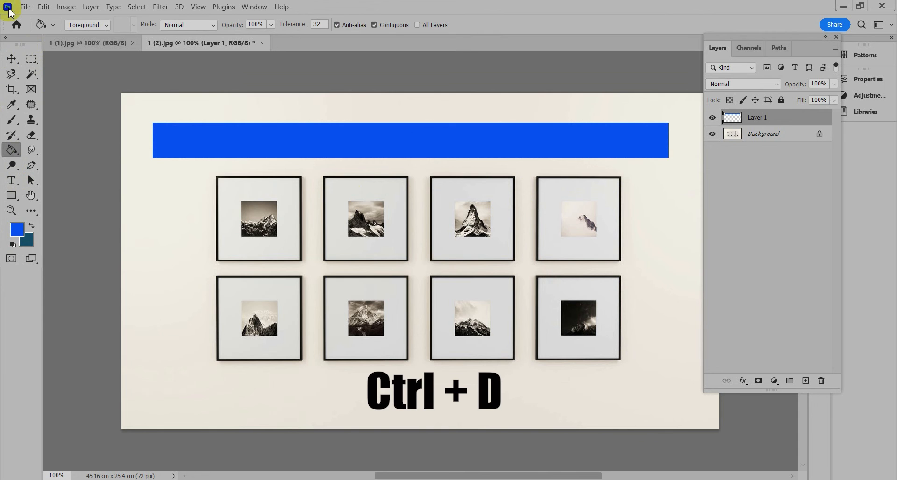
Step: Move the blue bar down over the upper row of frames and undo everything back to the plain Background layer
click(11, 59)
drag(405, 146, 396, 200)
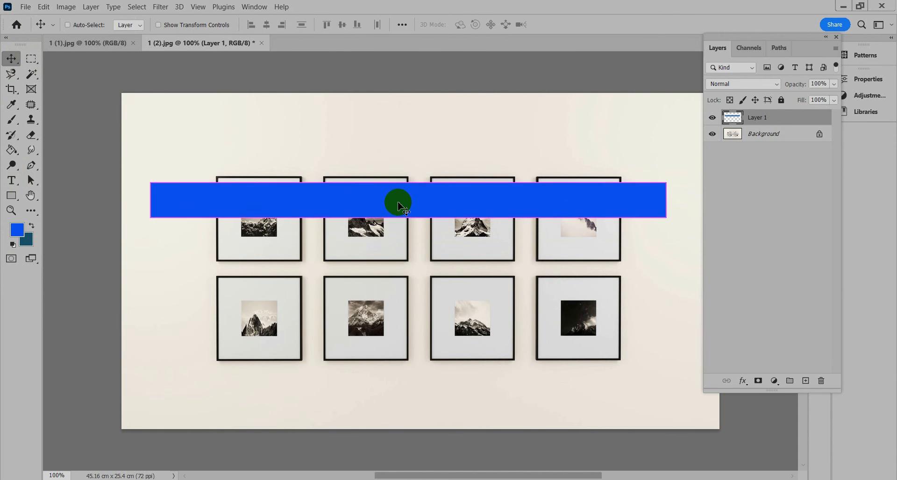
key(ctrl+z)
key(ctrl)
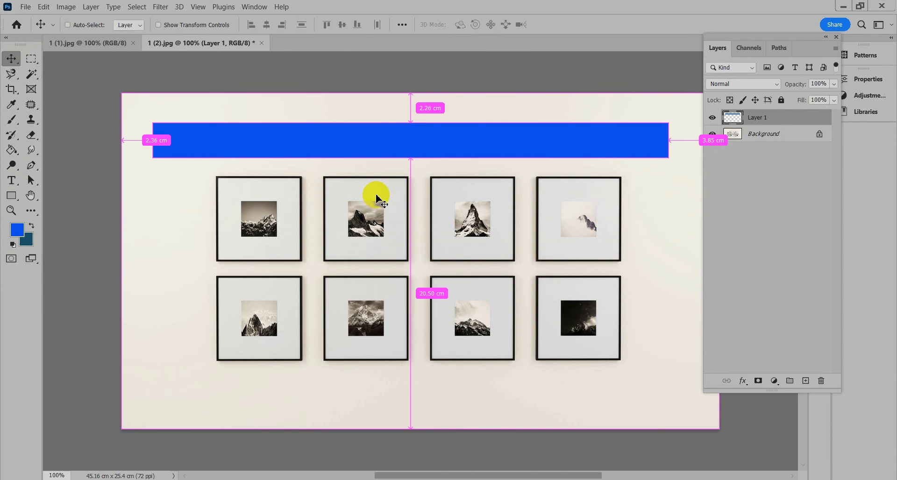
key(ctrl+z)
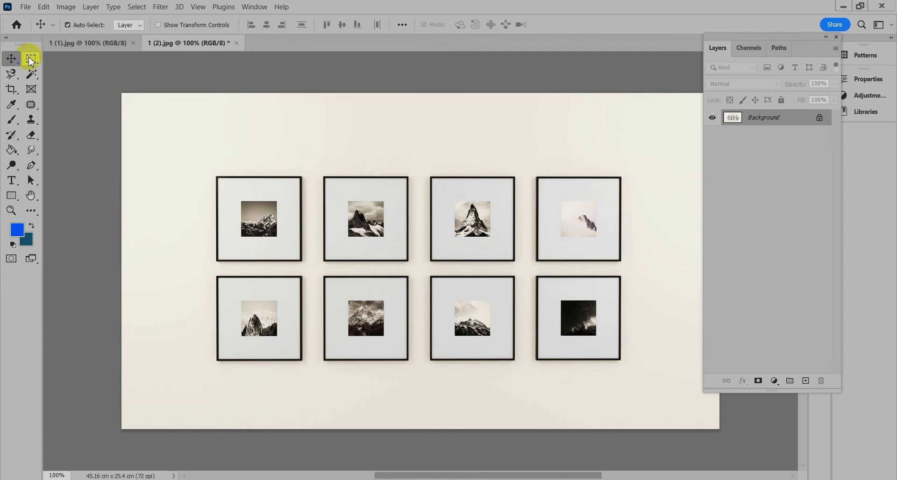
Step: Draw a square selection with the Rectangular Marquee tool on the empty wall above and left of the first frame
drag(30, 61, 77, 64)
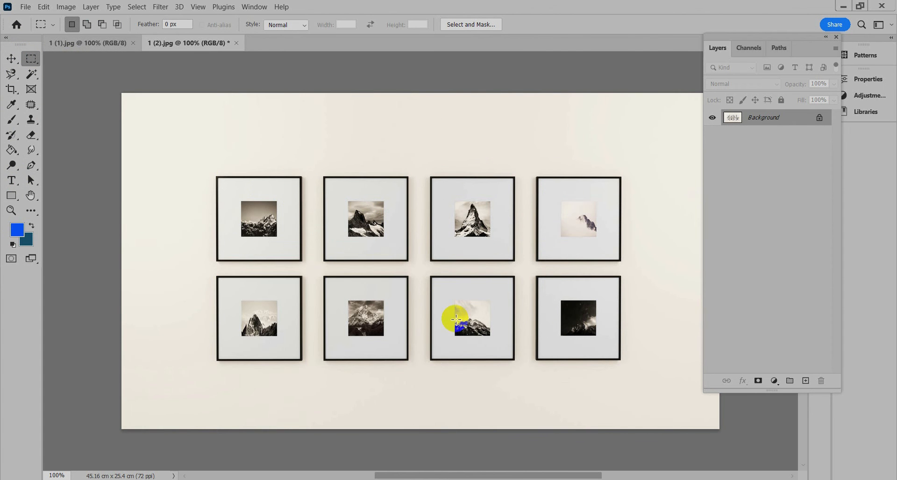
key(shift)
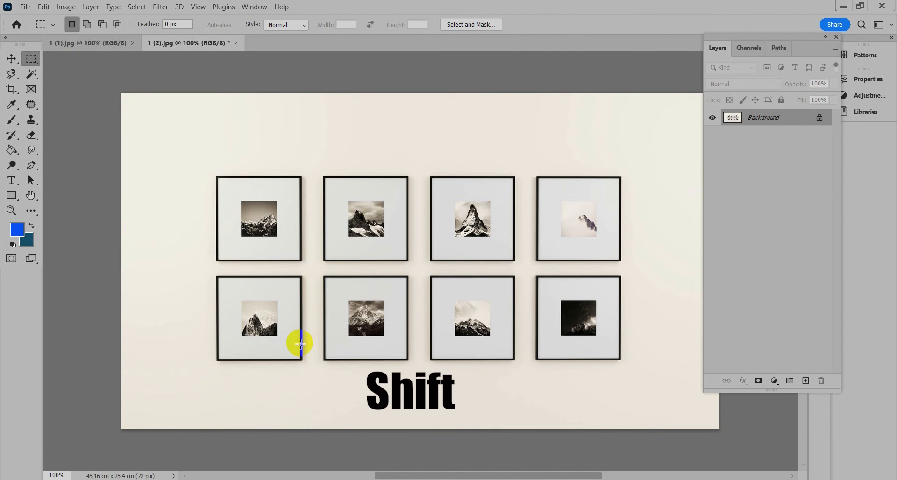
click(146, 111)
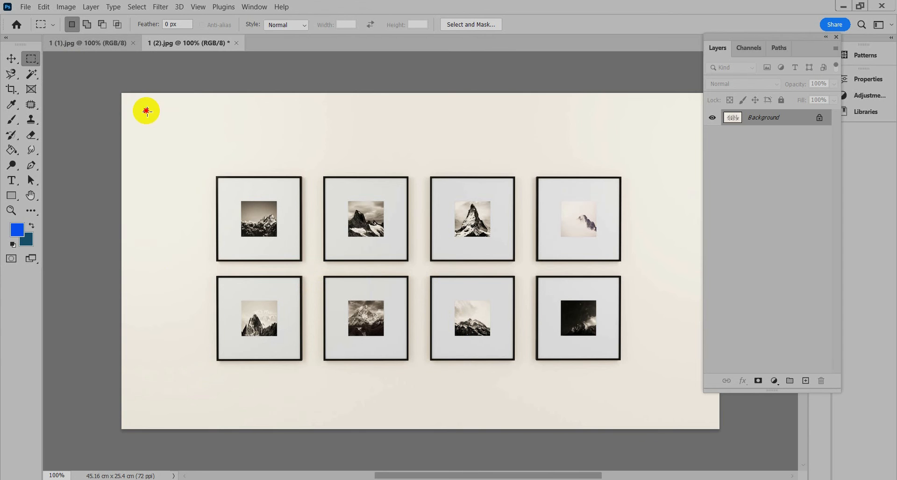
drag(173, 138, 231, 173)
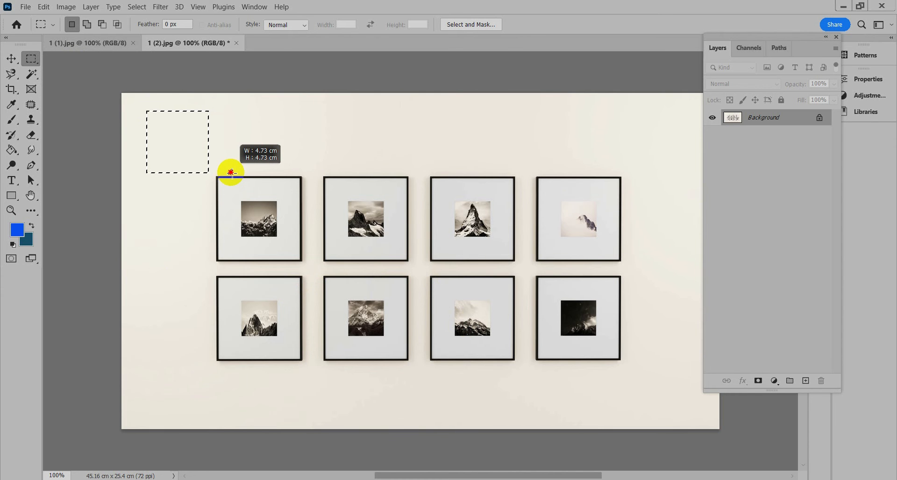
mouse_move(231, 172)
mouse_down()
mouse_move(346, 270)
mouse_move(246, 200)
mouse_move(228, 169)
mouse_up()
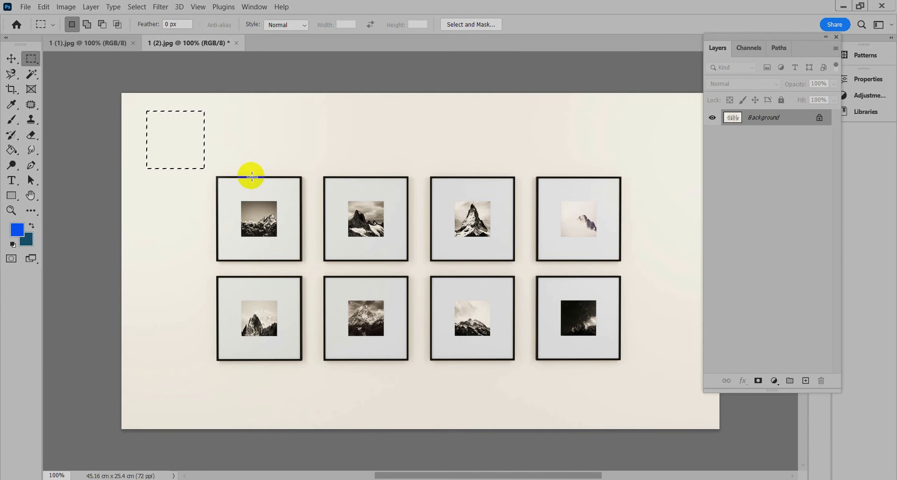
Step: Fill the square selection with the foreground blue using the Paint Bucket and deselect it
click(11, 150)
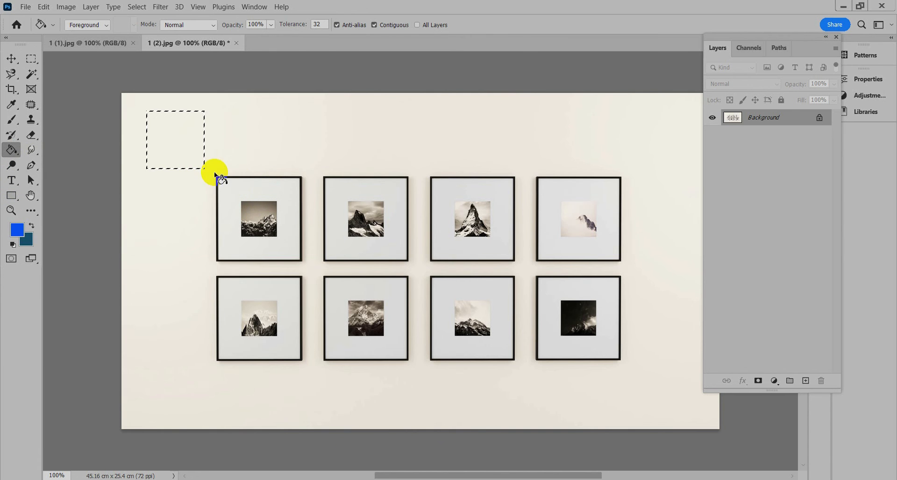
click(186, 150)
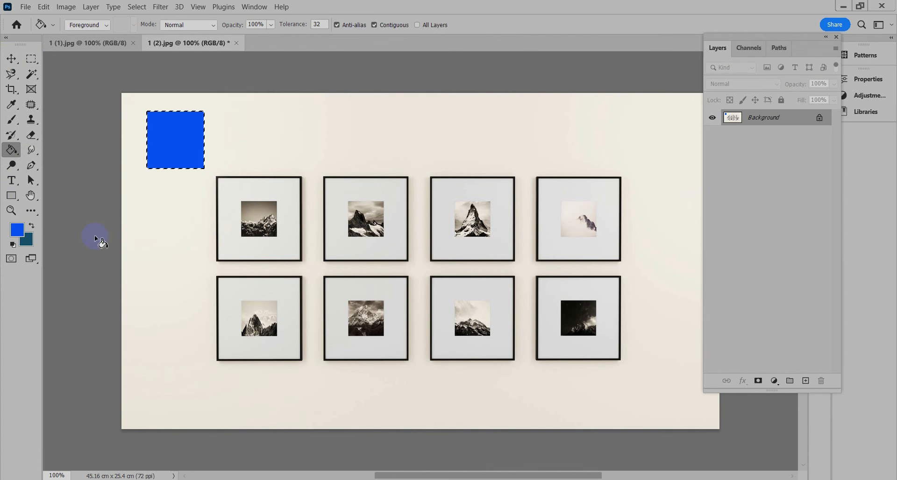
key(ctrl+d)
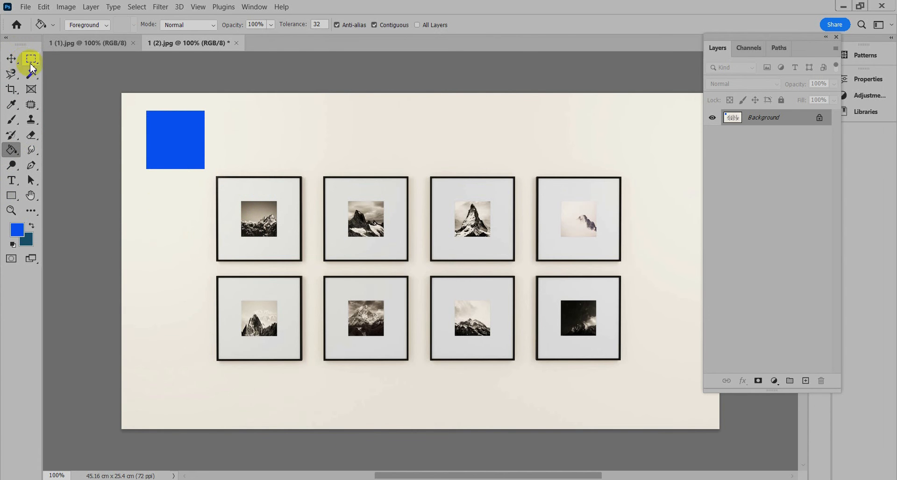
Step: Try to move the blue square on the Background layer and undo its fill and selection
click(16, 61)
drag(212, 148, 176, 136)
click(572, 225)
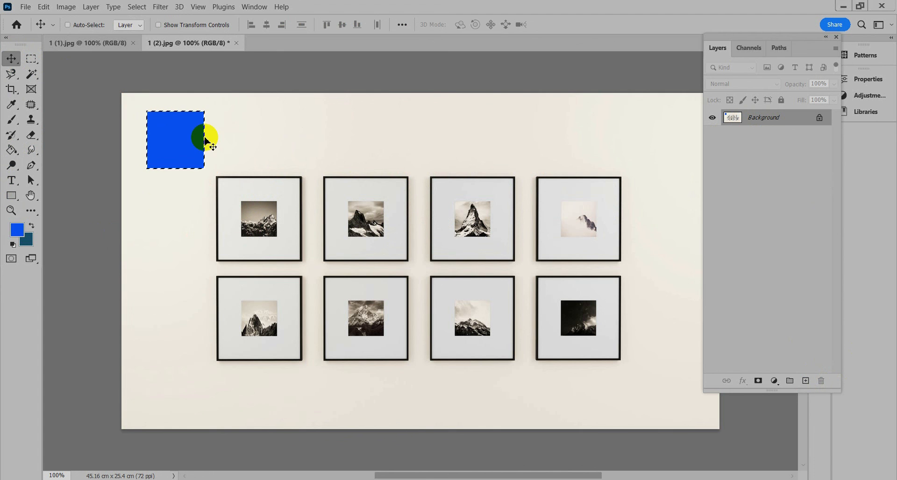
key(Delete)
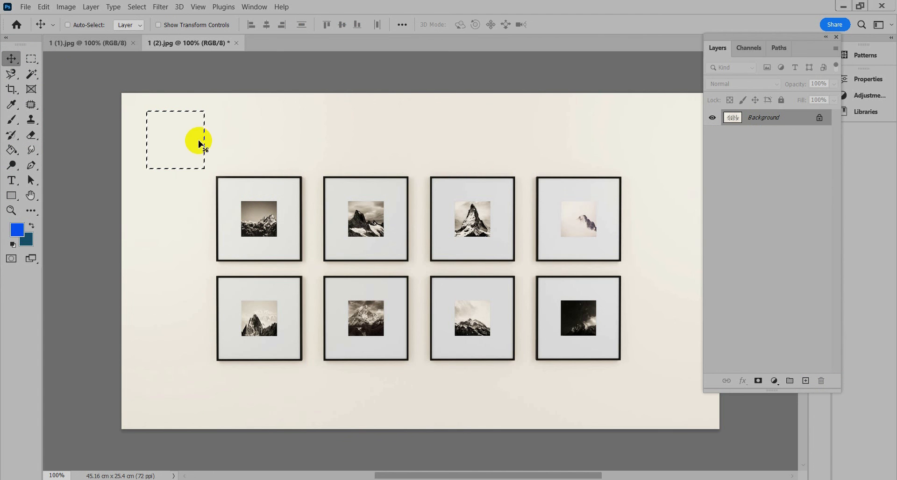
key(ctrl+d)
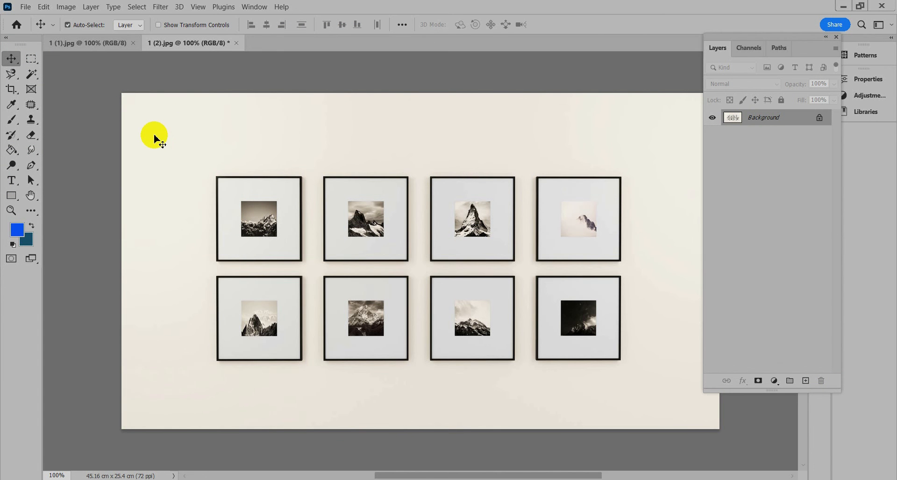
Step: Select the first frame of the upper row along its outer edges with the Rectangular Marquee tool
click(31, 59)
drag(216, 177, 295, 228)
click(259, 287)
key(z)
click(31, 59)
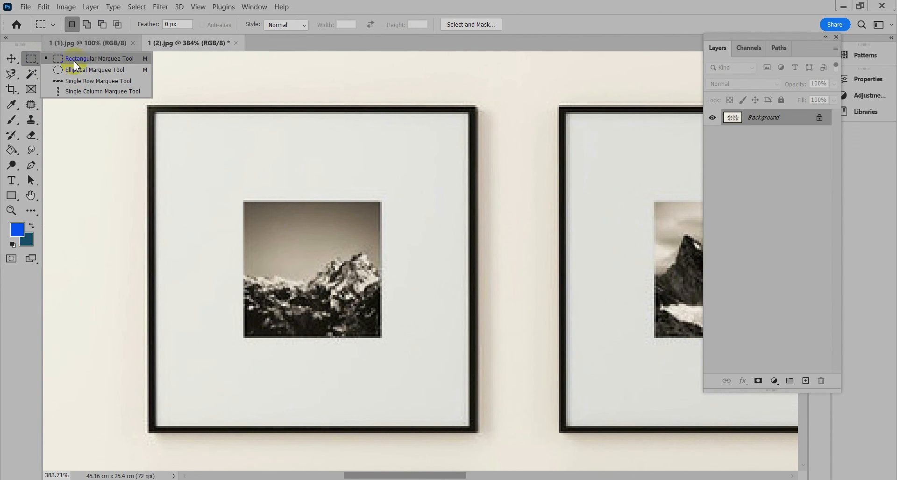
click(78, 60)
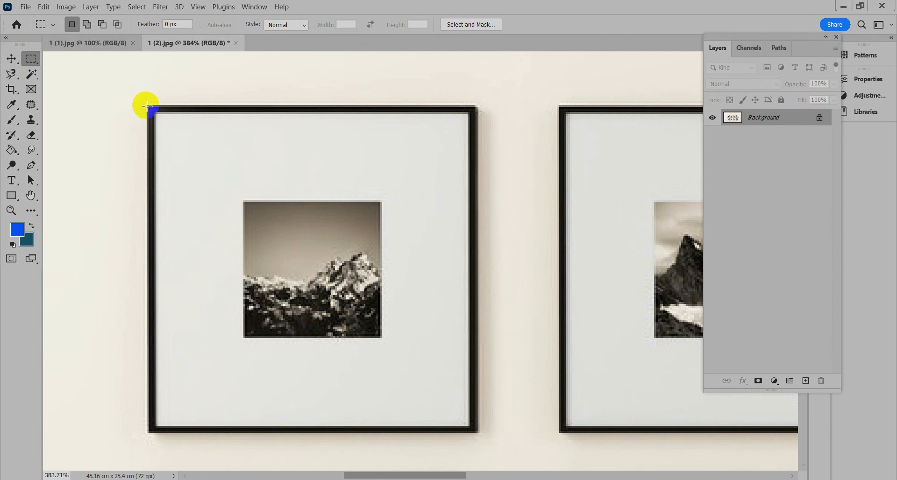
drag(147, 103, 479, 435)
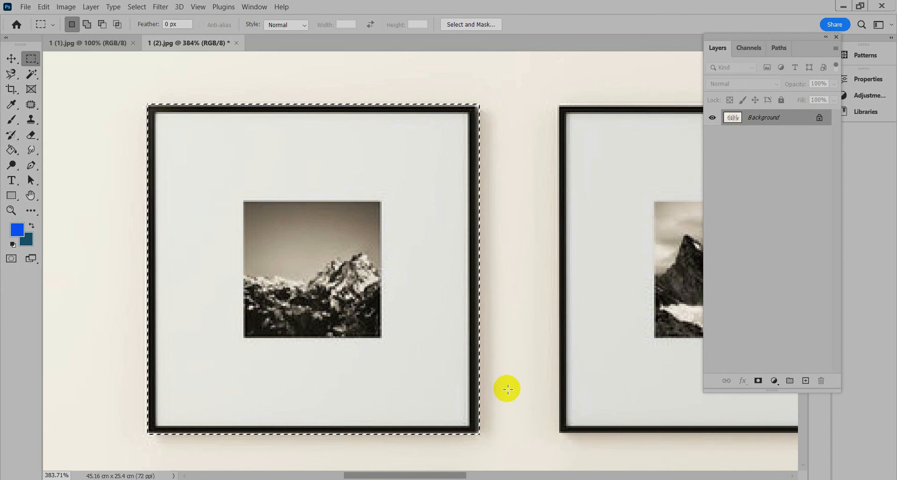
Step: Copy the selected frame into 1 (1).jpg with the Move tool and place it directly above the leftmost giraffe picture
click(11, 58)
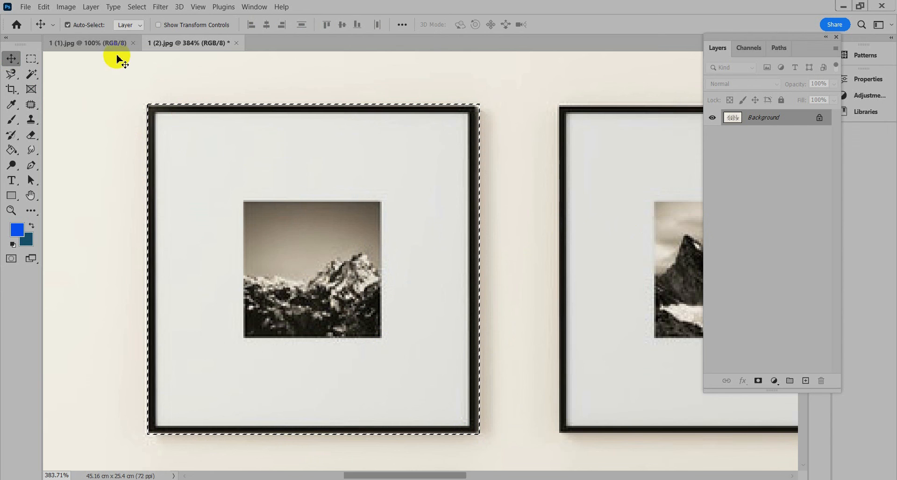
click(88, 43)
click(181, 43)
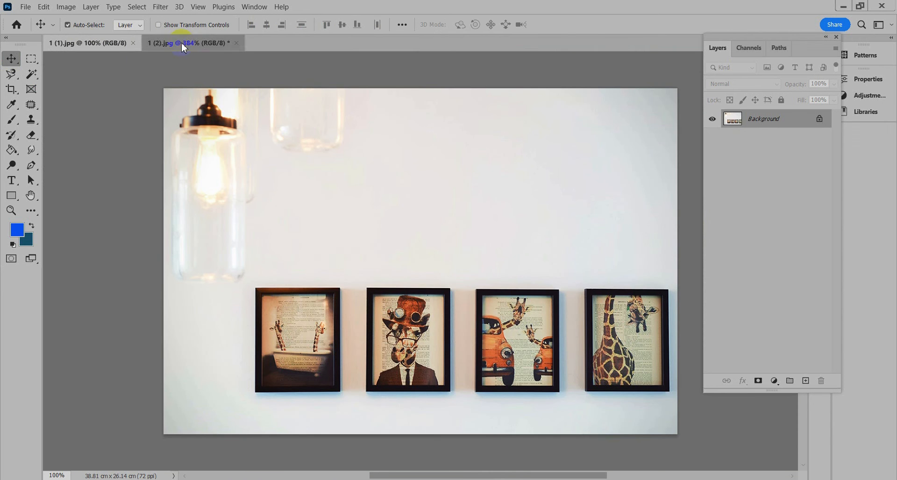
click(83, 44)
click(173, 44)
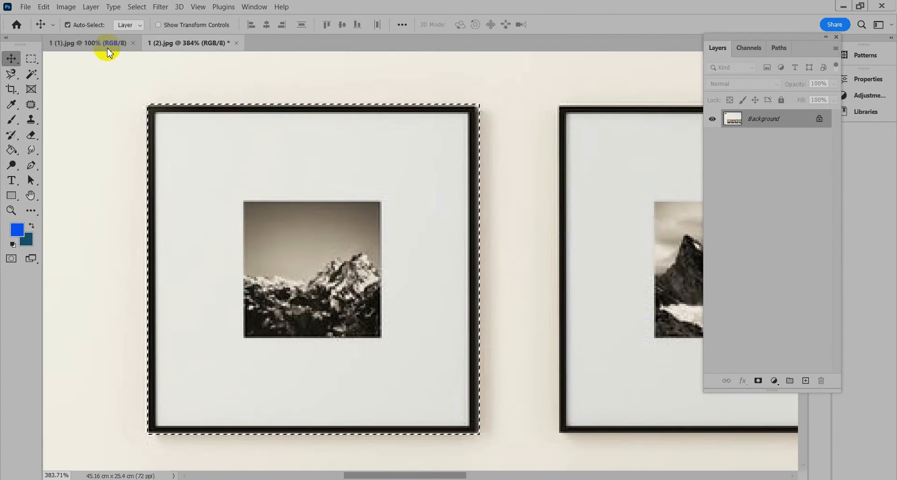
click(96, 43)
click(197, 41)
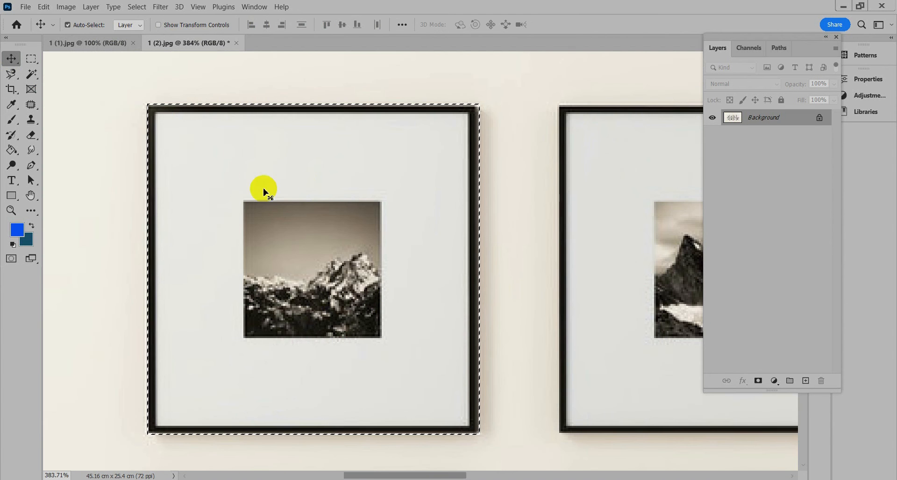
drag(204, 149, 89, 43)
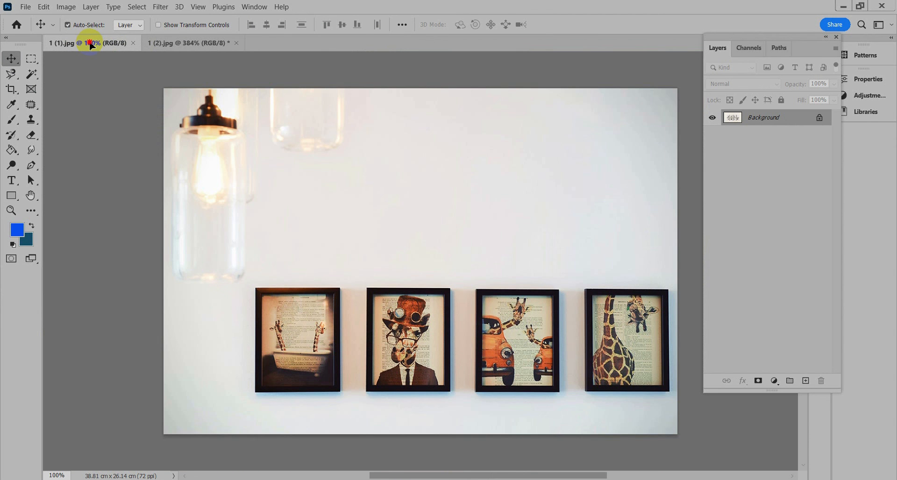
drag(157, 82, 426, 218)
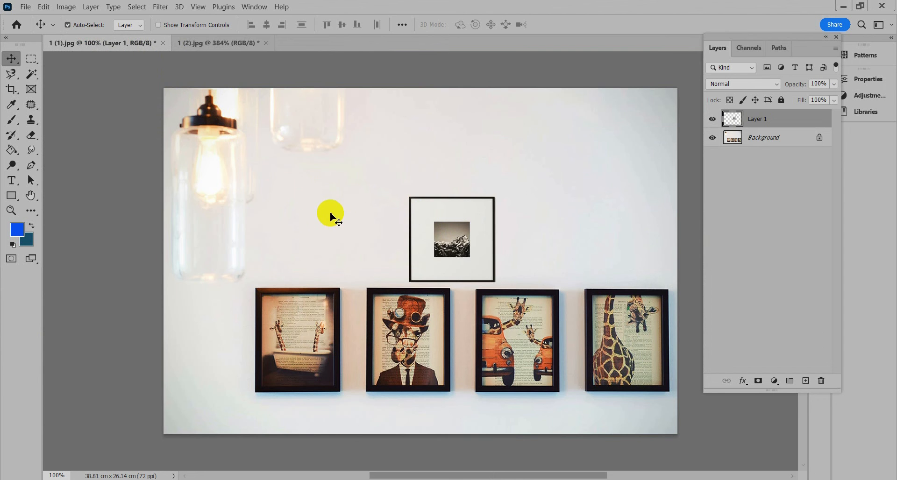
drag(470, 241, 250, 242)
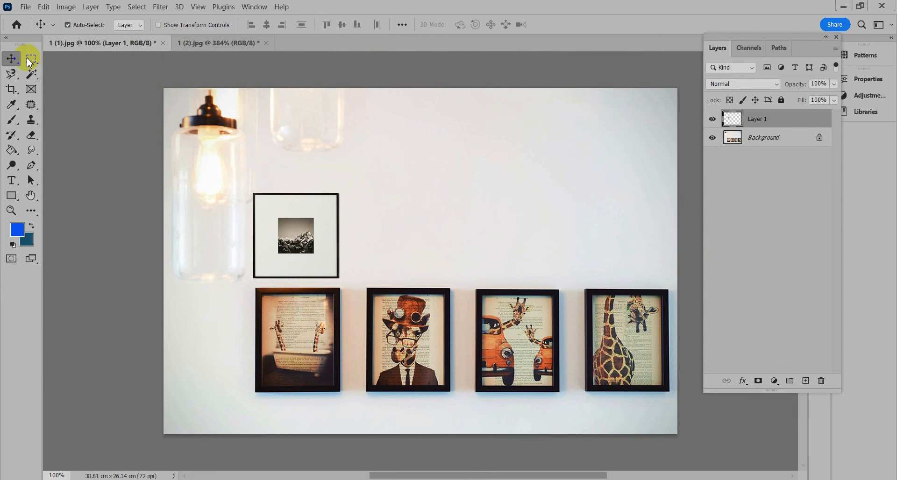
Step: Return to 1 (2).jpg and remove the selection around the first frame
click(224, 43)
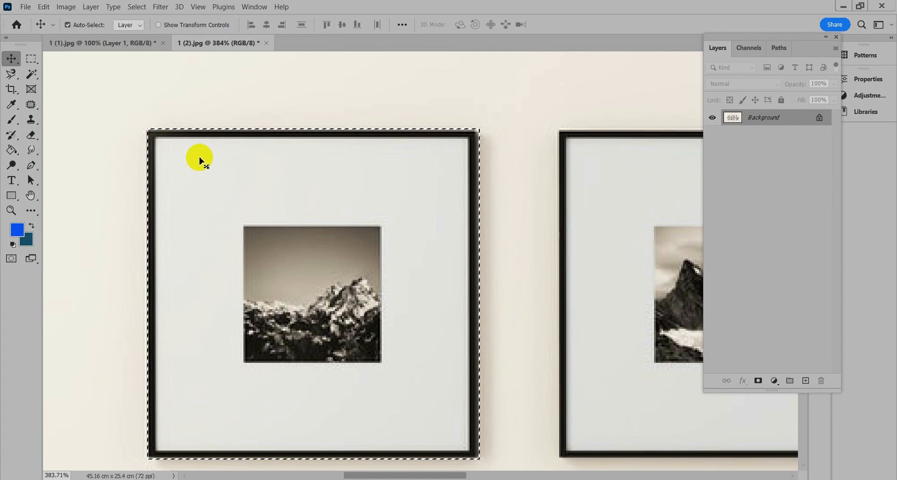
key(ctrl+d)
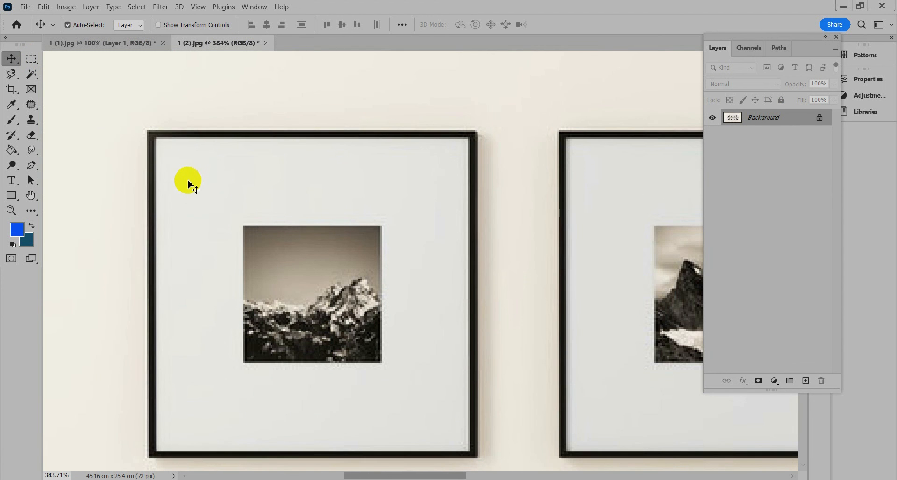
scroll(225, 173, down, 1)
scroll(226, 175, down, 8)
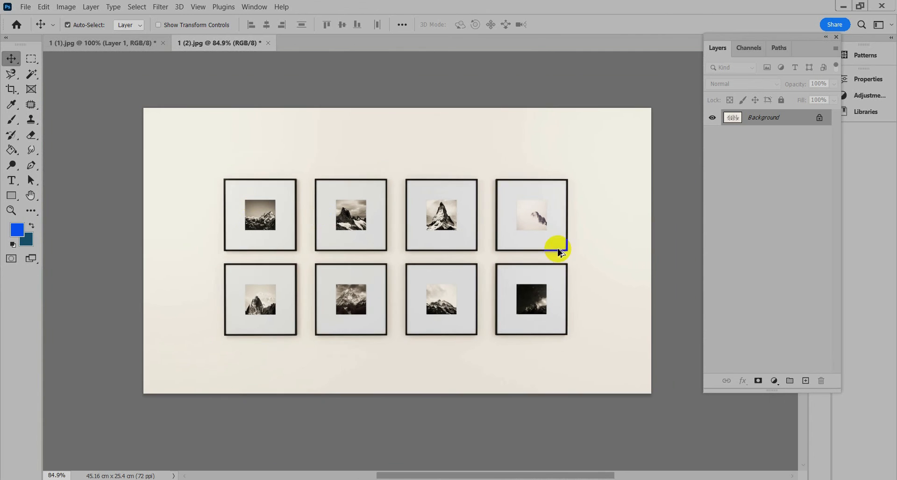
scroll(556, 247, up, 1)
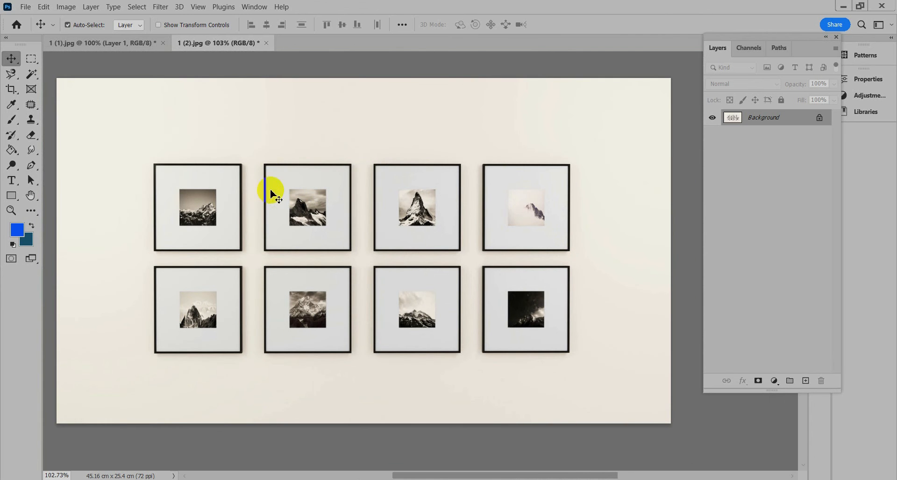
Step: Add a new layer to 1 (2).jpg and set the Rectangular Marquee tool's feather to 30 px
click(32, 59)
click(60, 58)
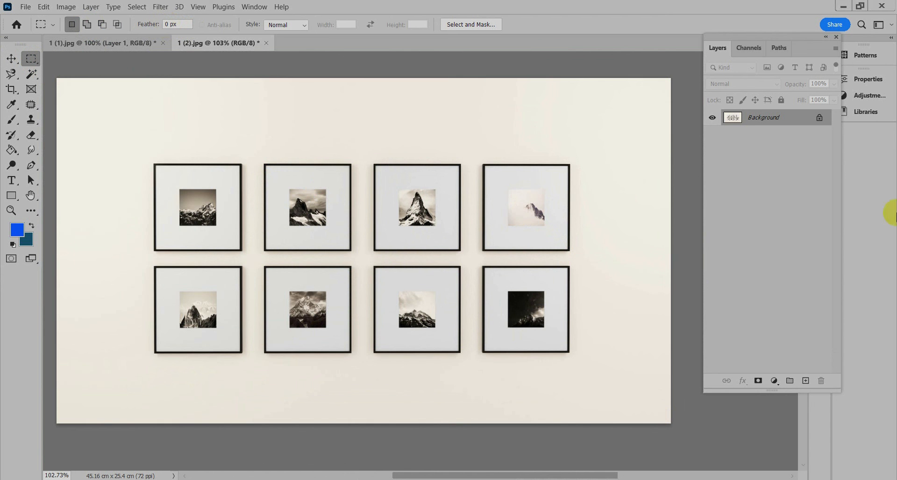
click(807, 382)
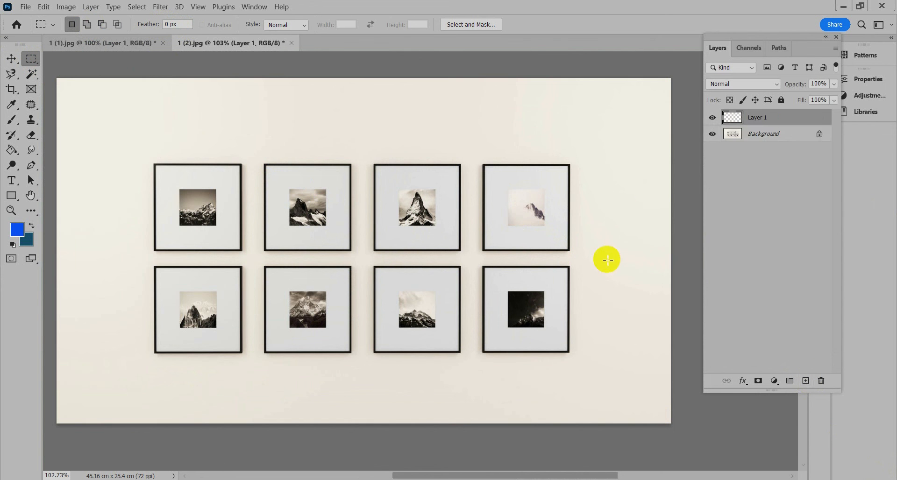
click(175, 28)
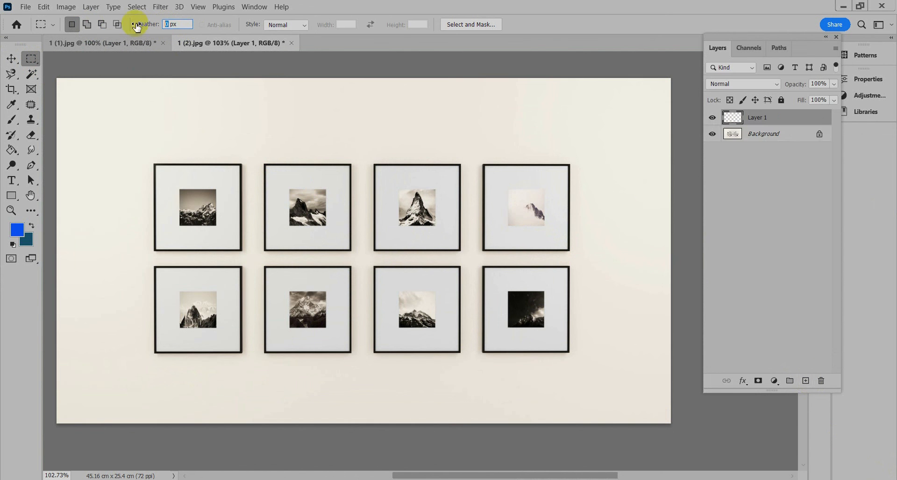
text(30)
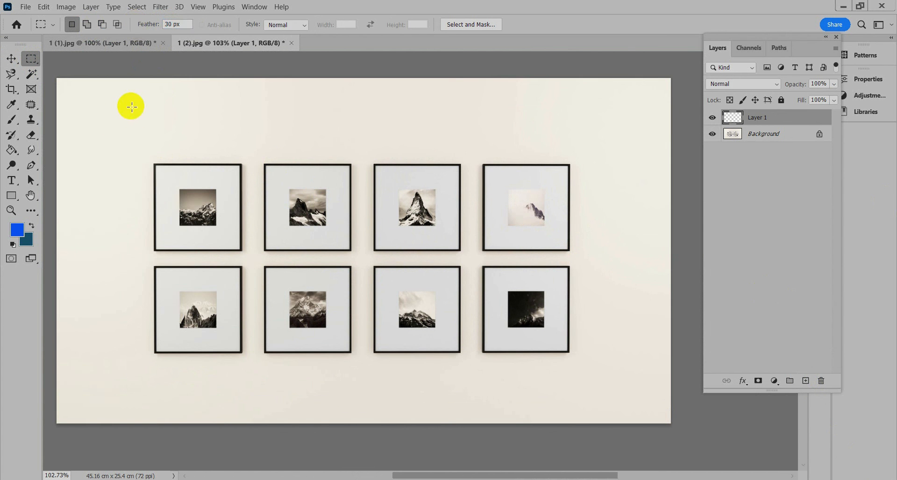
Step: Draw a feathered rectangular selection just above the first frame of the upper row and fill it with the blue foreground color
drag(101, 98, 201, 165)
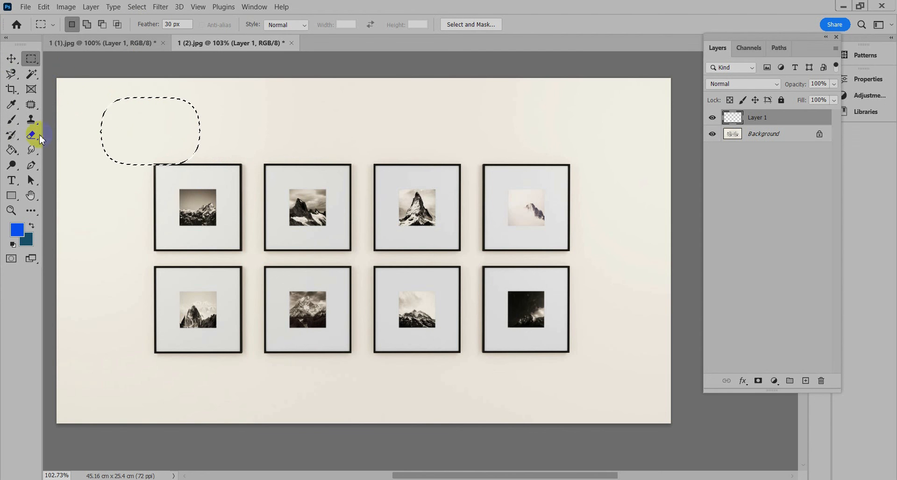
click(11, 149)
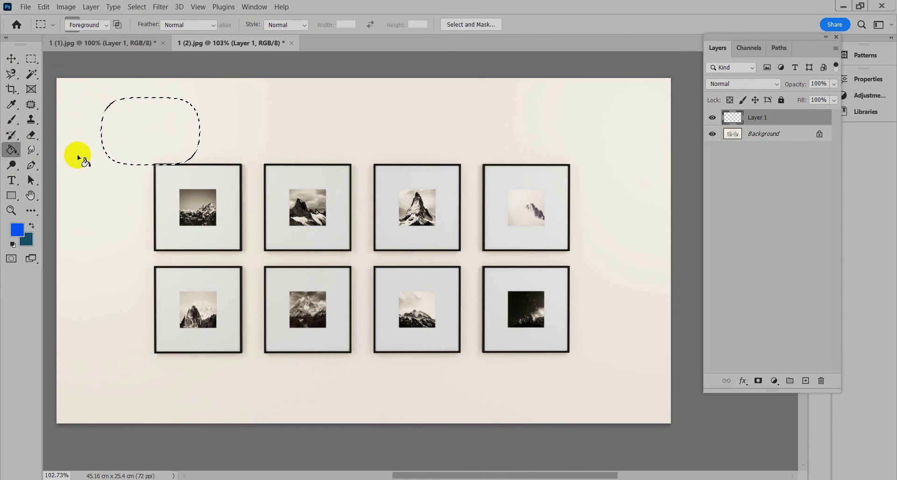
click(120, 136)
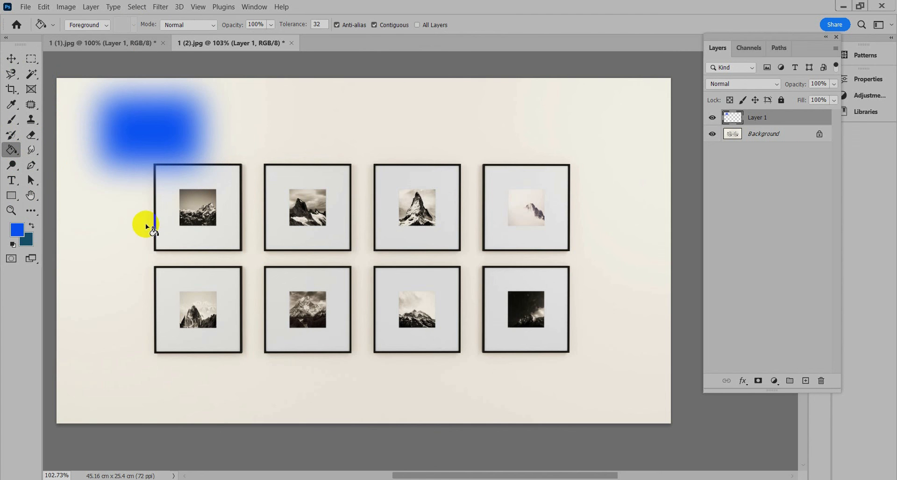
Step: Undo the blue feathered fill and remove the selection
key(v)
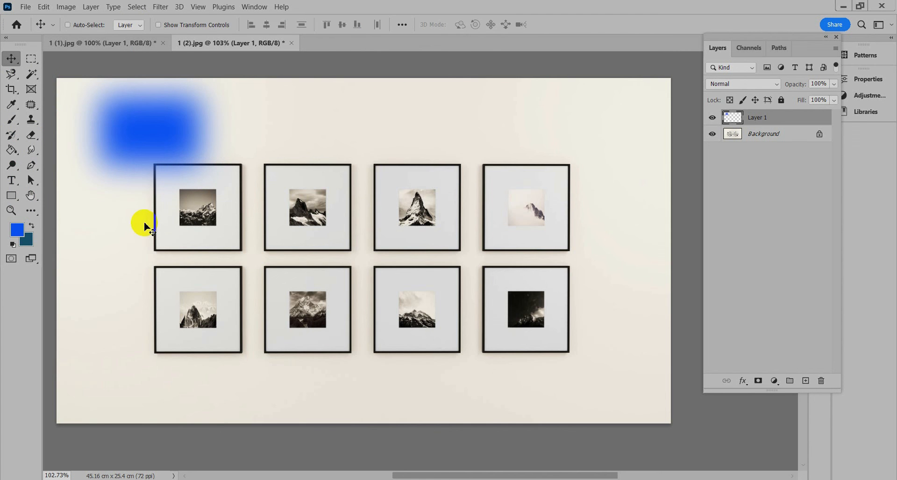
key(ctrl+z)
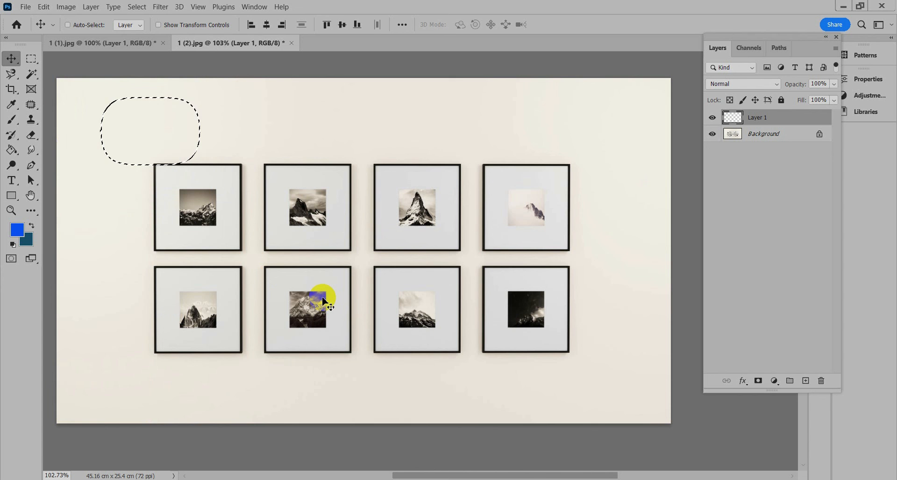
key(ctrl+d)
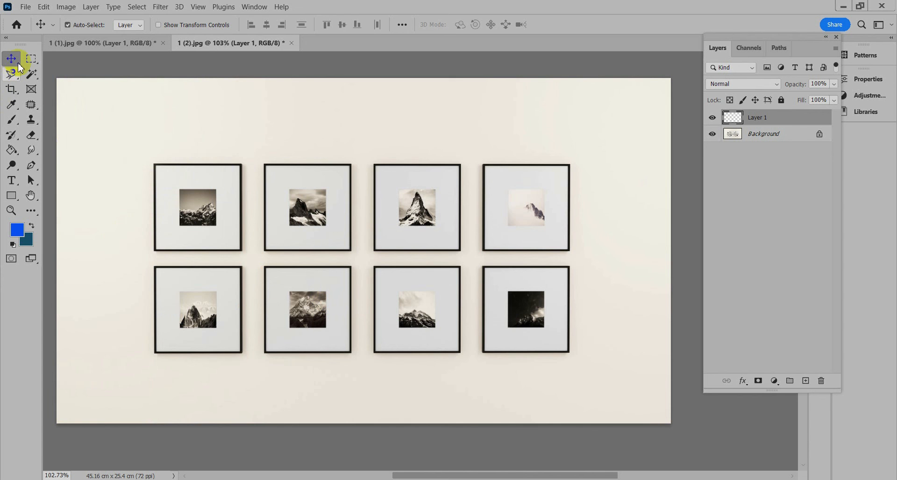
Step: Set the Rectangular Marquee tool's feather to 10 px
click(29, 58)
click(59, 57)
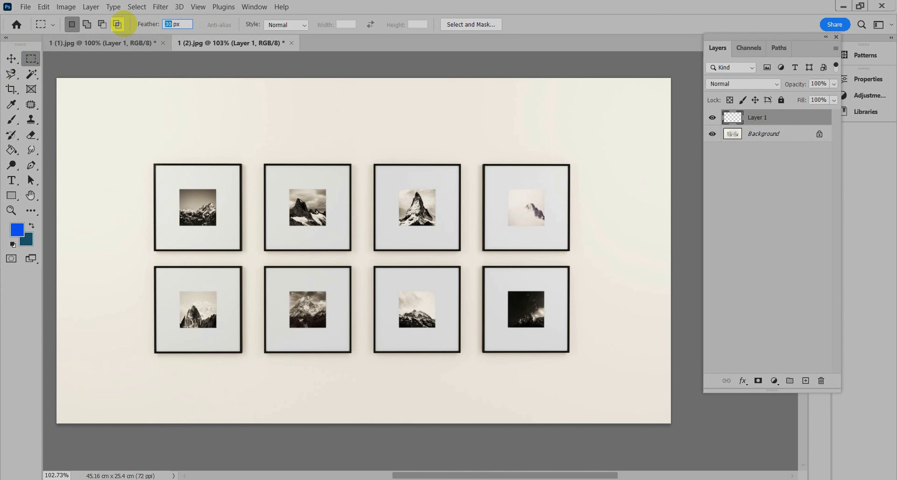
key(Return)
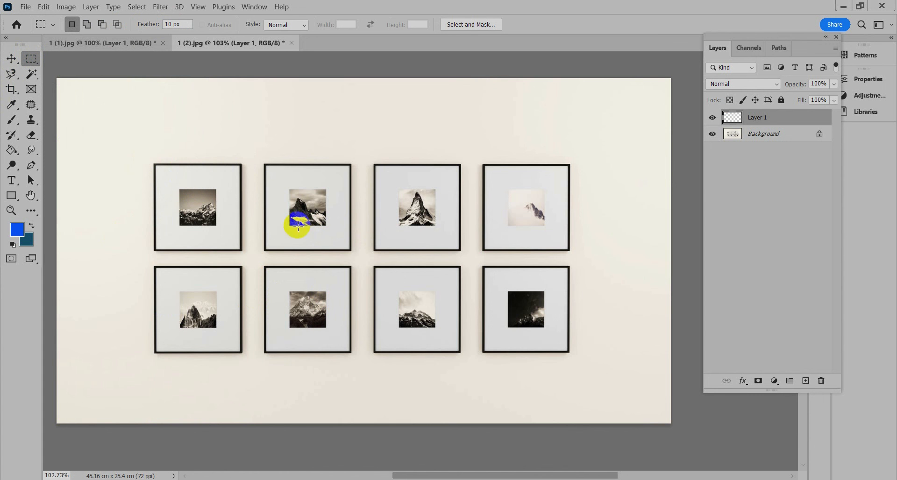
Step: On the Background layer of 1 (1).jpg, draw a feathered rectangular selection across the two middle giraffe pictures
click(120, 43)
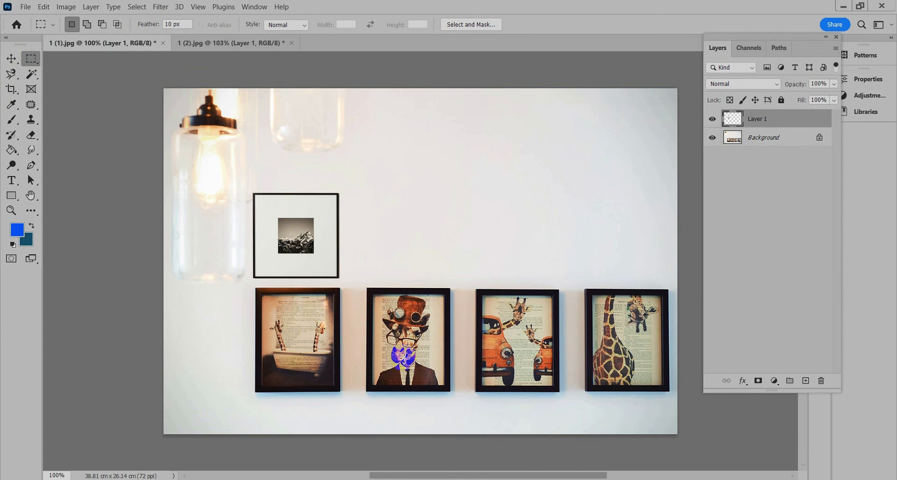
click(764, 140)
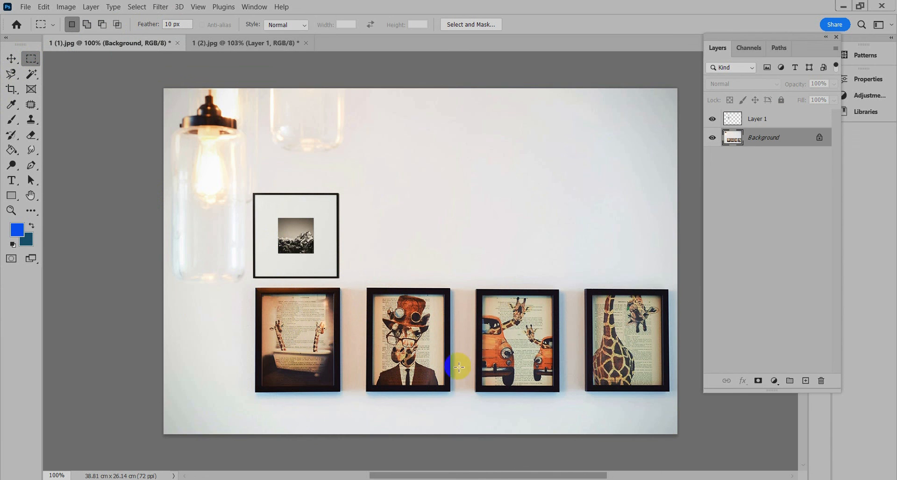
drag(395, 307, 568, 378)
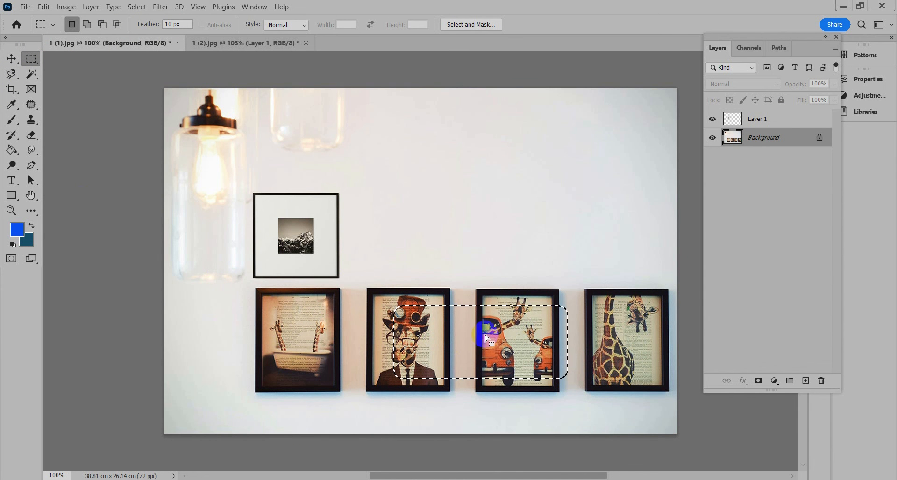
Step: Move the selection outline up onto the blank wall and back over the two middle giraffe pictures
drag(486, 335, 487, 180)
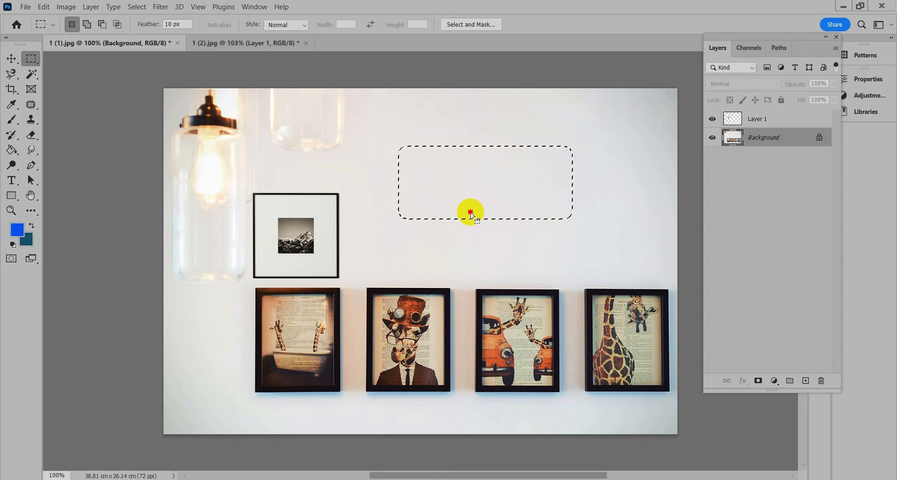
drag(468, 211, 454, 369)
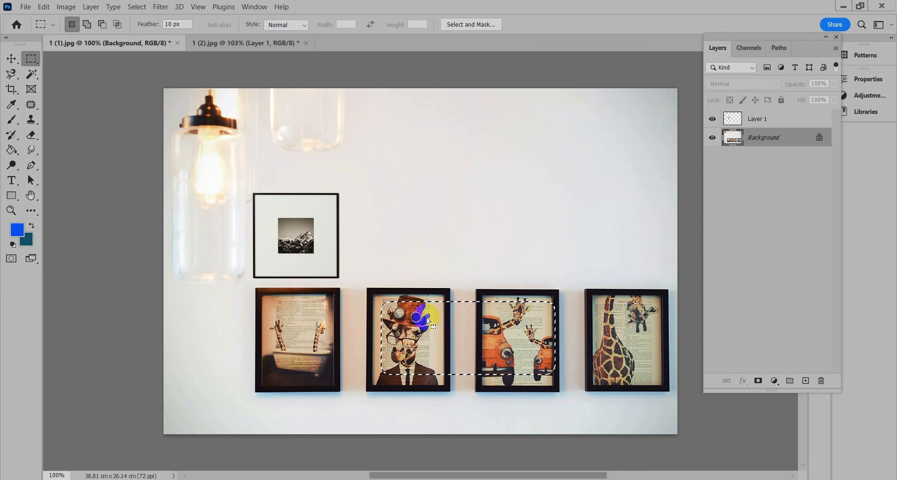
mouse_move(496, 316)
mouse_down()
mouse_move(500, 308)
mouse_move(491, 312)
mouse_up()
Step: Copy the selected area to a new layer and move it onto the blank wall above the two middle giraffe pictures
key(ctrl+j)
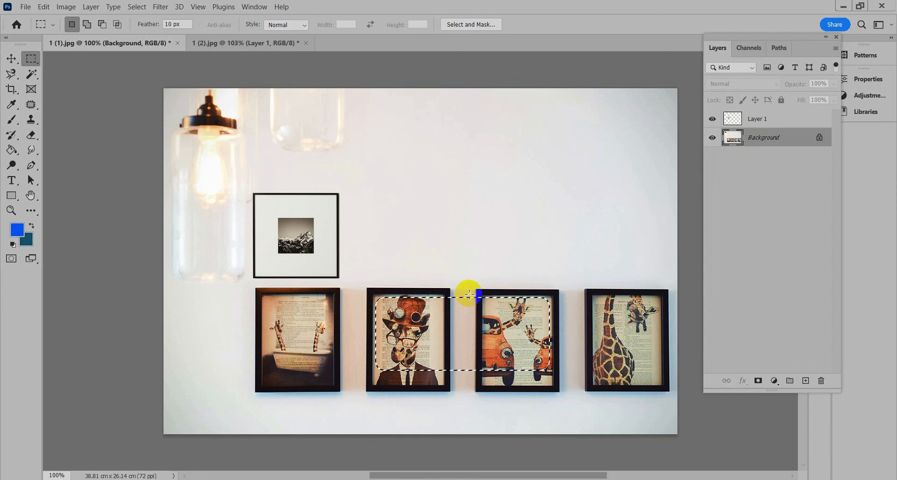
key(ctrl+j)
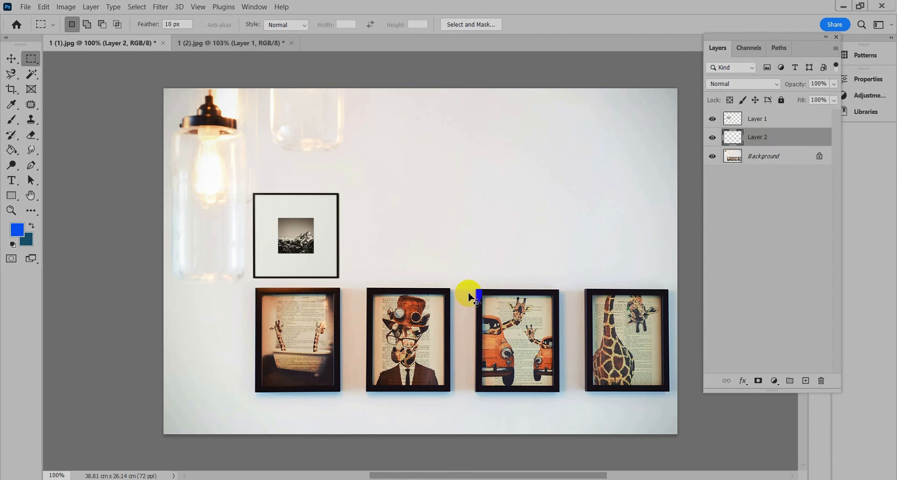
click(12, 62)
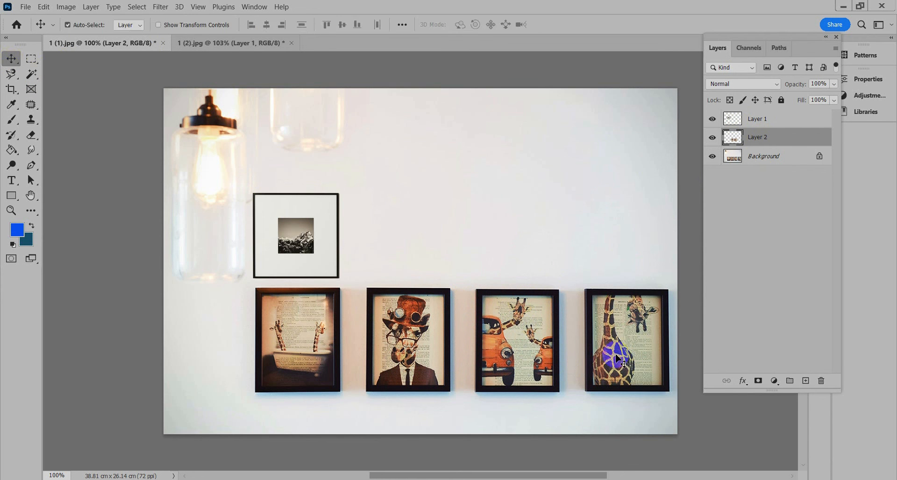
drag(510, 346, 538, 187)
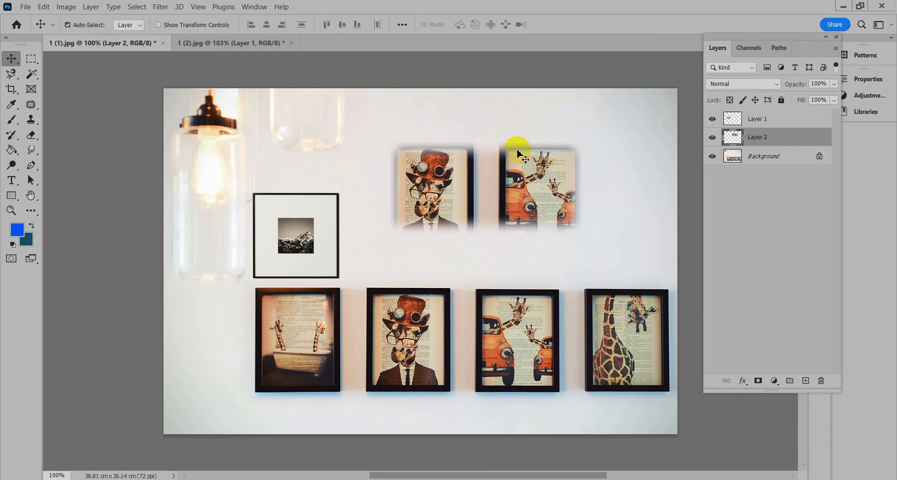
drag(456, 187, 484, 190)
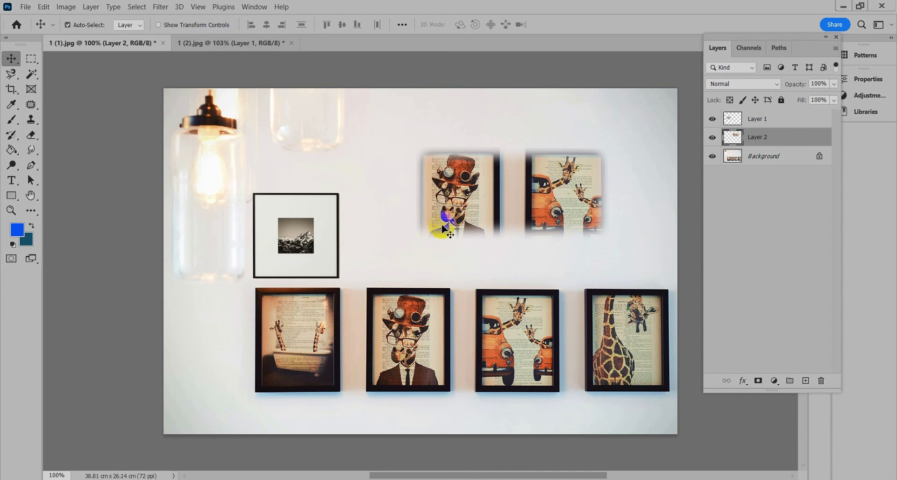
drag(543, 217, 476, 211)
key(m)
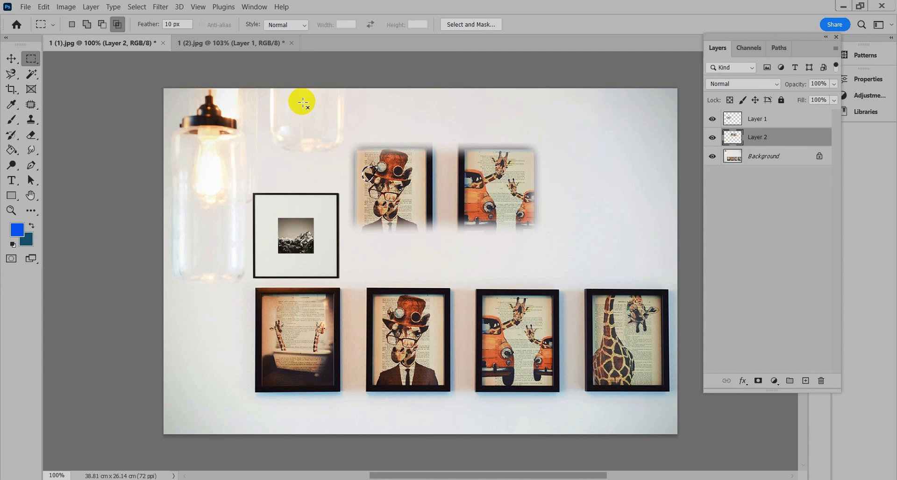